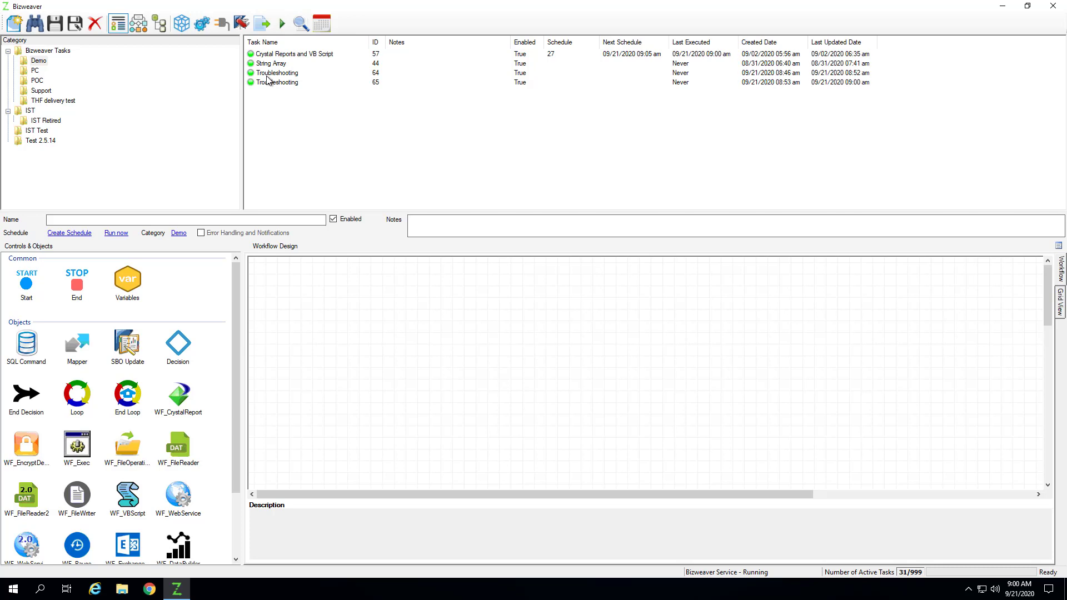
Save a copy of the Troubleshooting task with ID 64 into the Demo category.
left_click(267, 75)
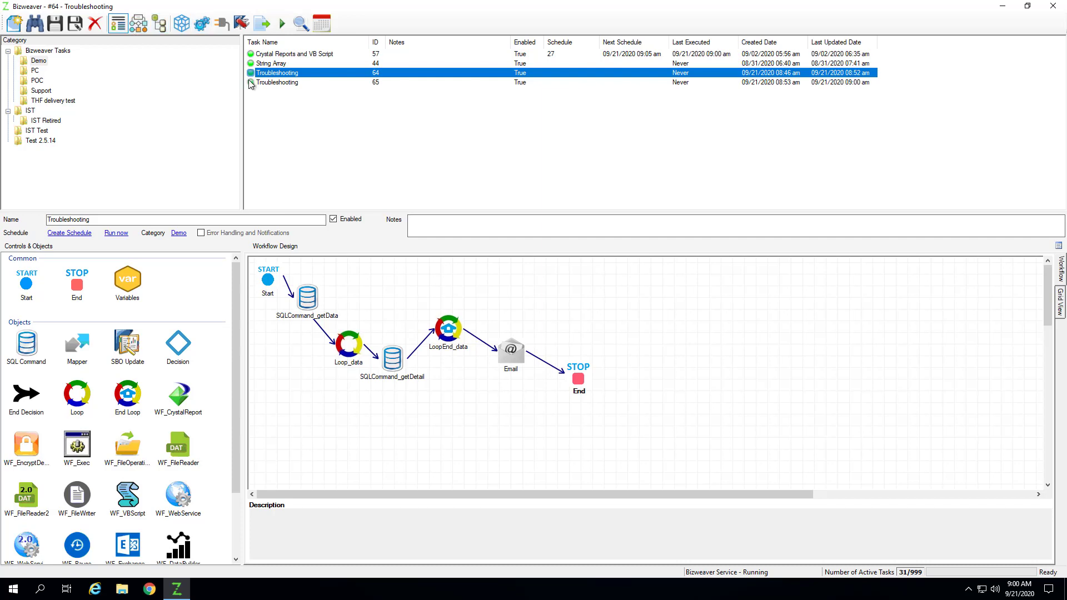
left_click(271, 84)
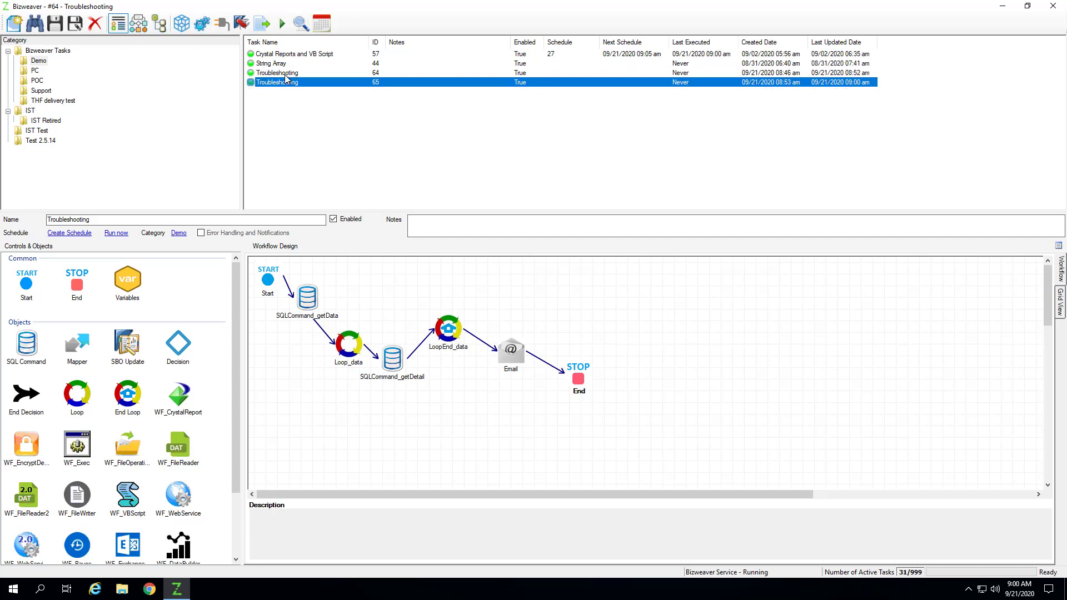
left_click(285, 75)
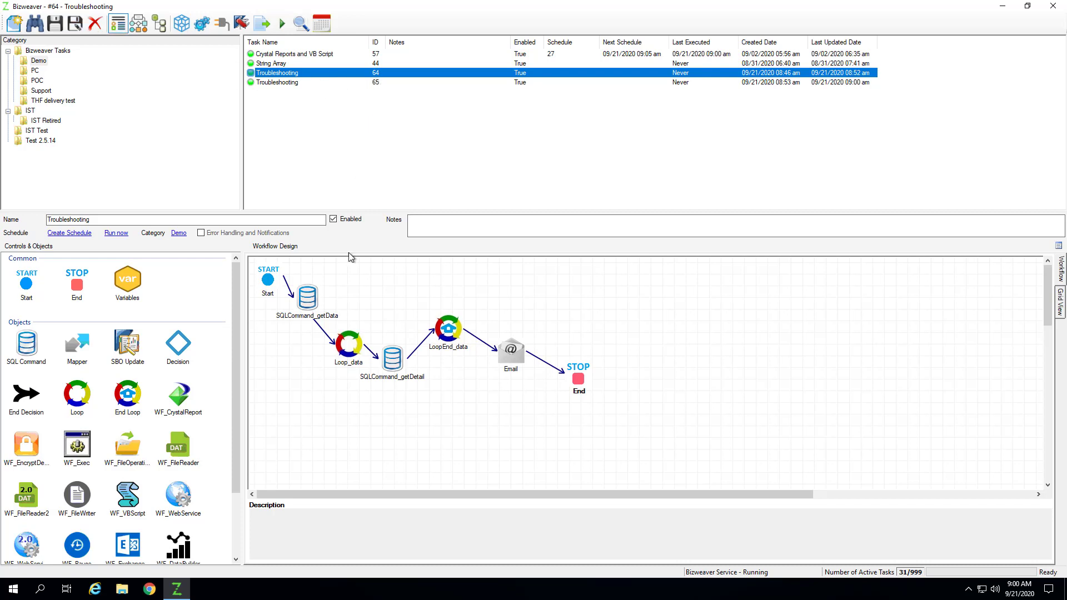
left_click(75, 23)
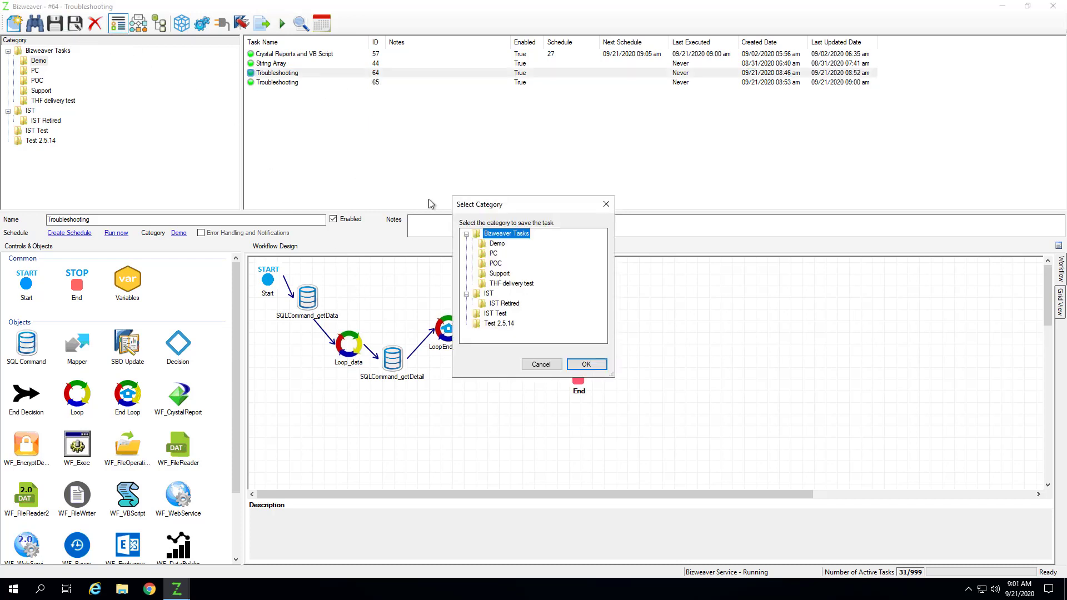
left_click(499, 244)
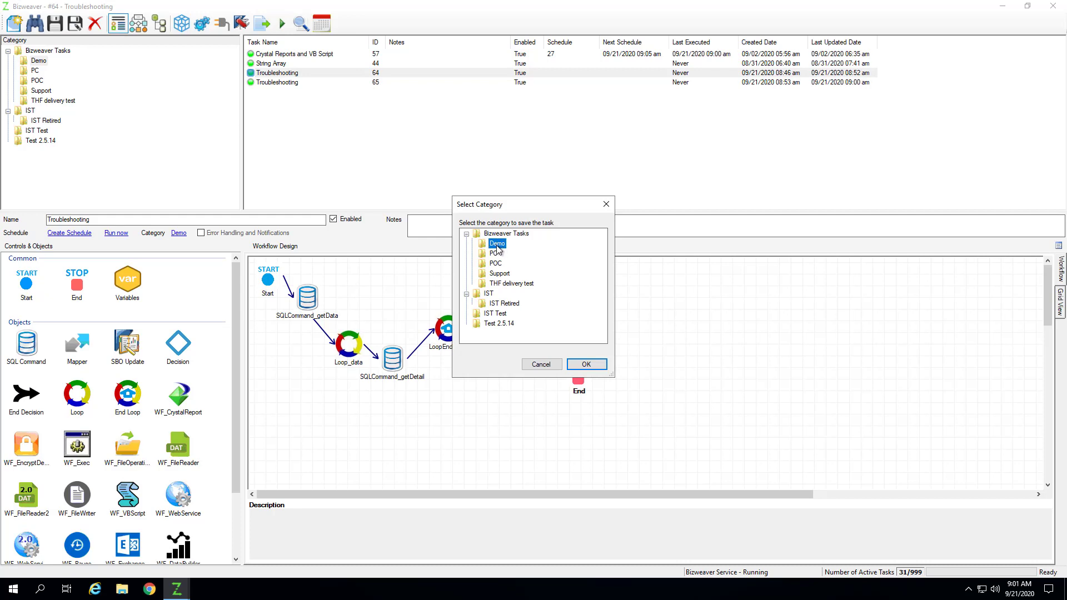
left_click(588, 366)
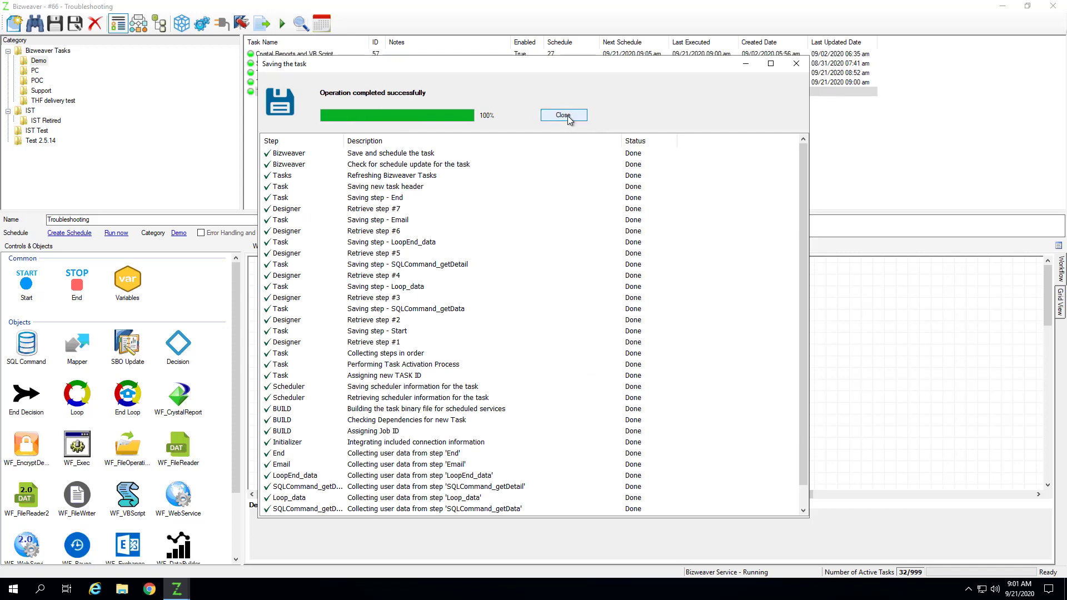
left_click(563, 115)
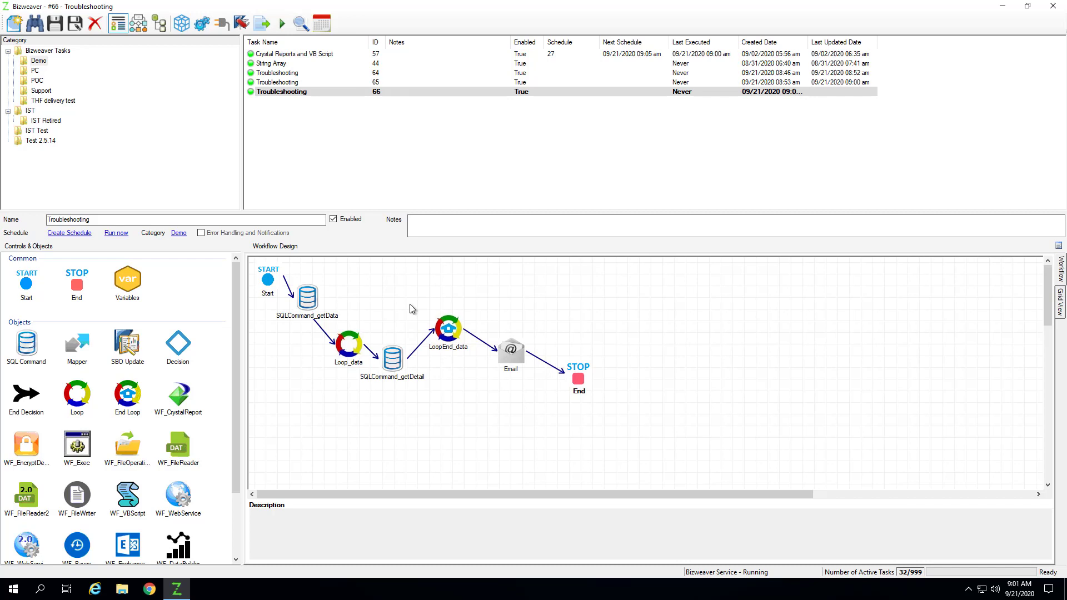
Reposition SQLCommand_getDetail in the workflow and remove the LoopEnd_data object.
mouse_move(392, 360)
left_mouse_down()
mouse_move(406, 383)
mouse_move(400, 374)
left_mouse_up()
left_click_drag(449, 328, 443, 318)
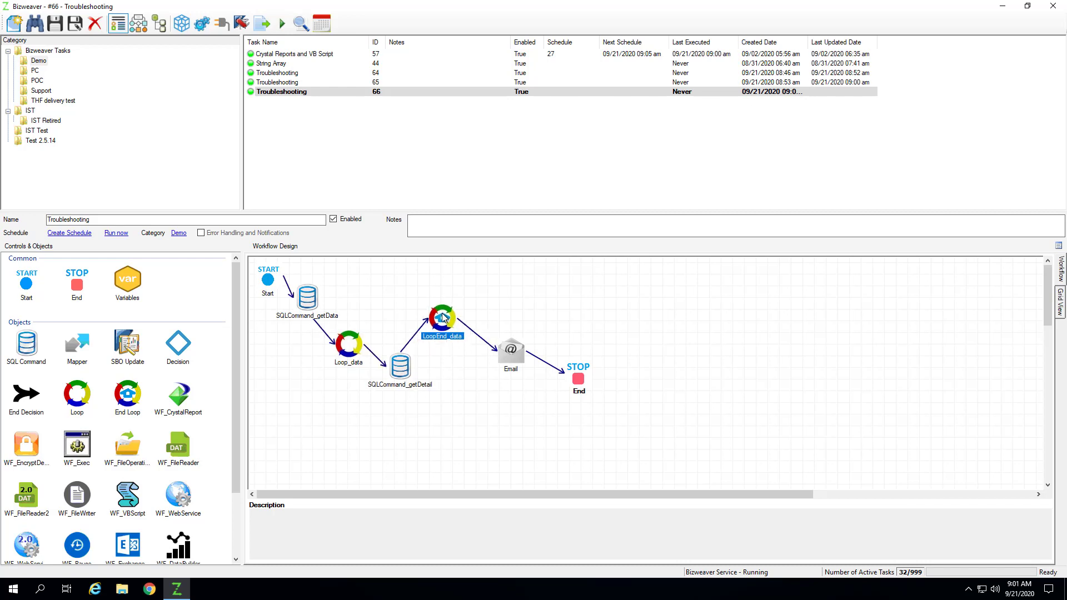
left_click_drag(399, 368, 401, 354)
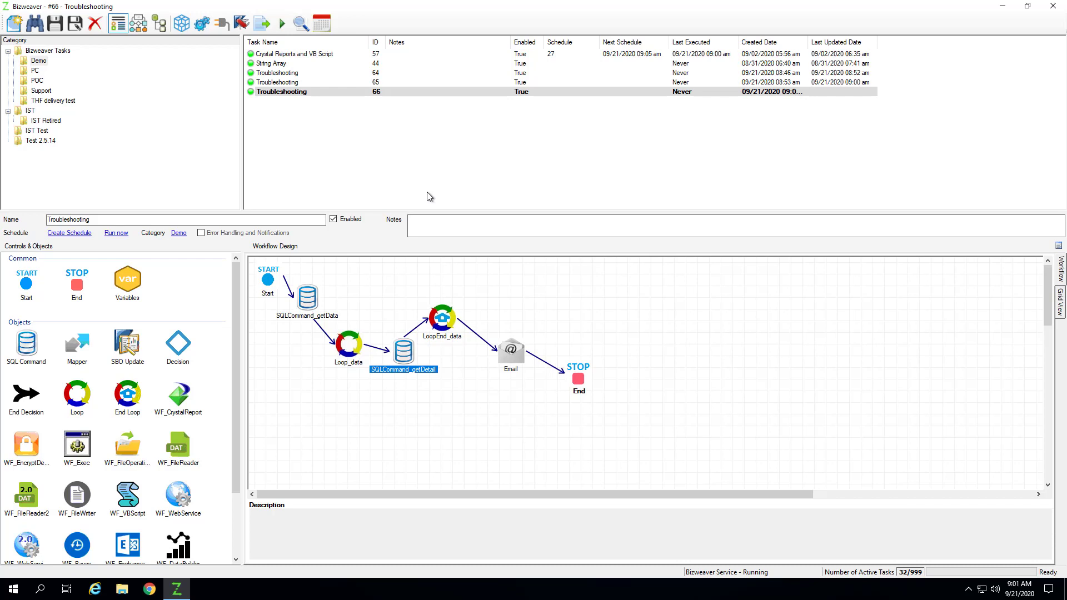
right_click(440, 317)
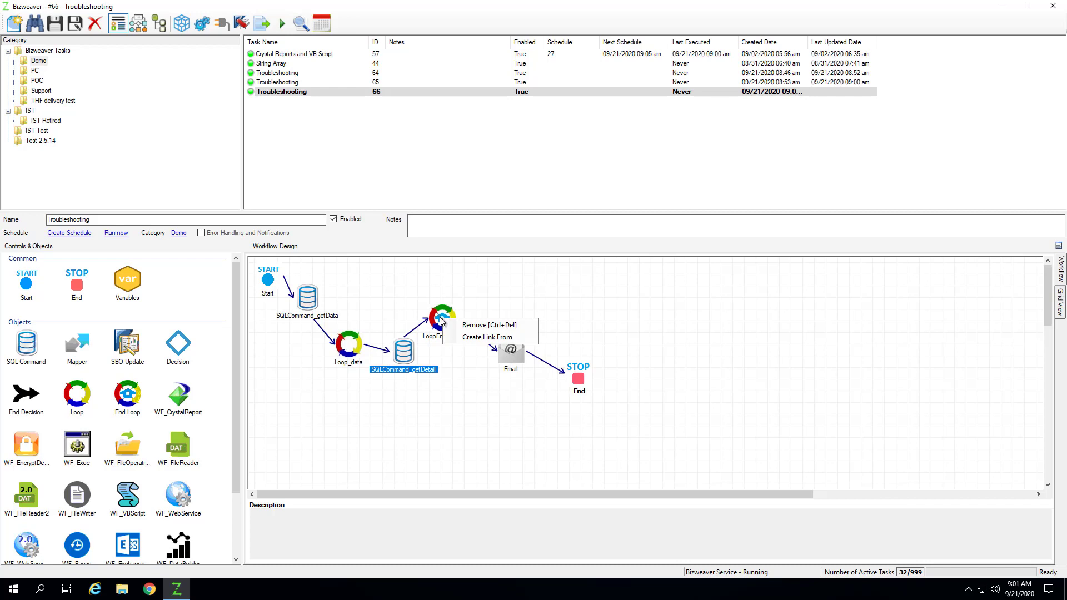
left_click(459, 325)
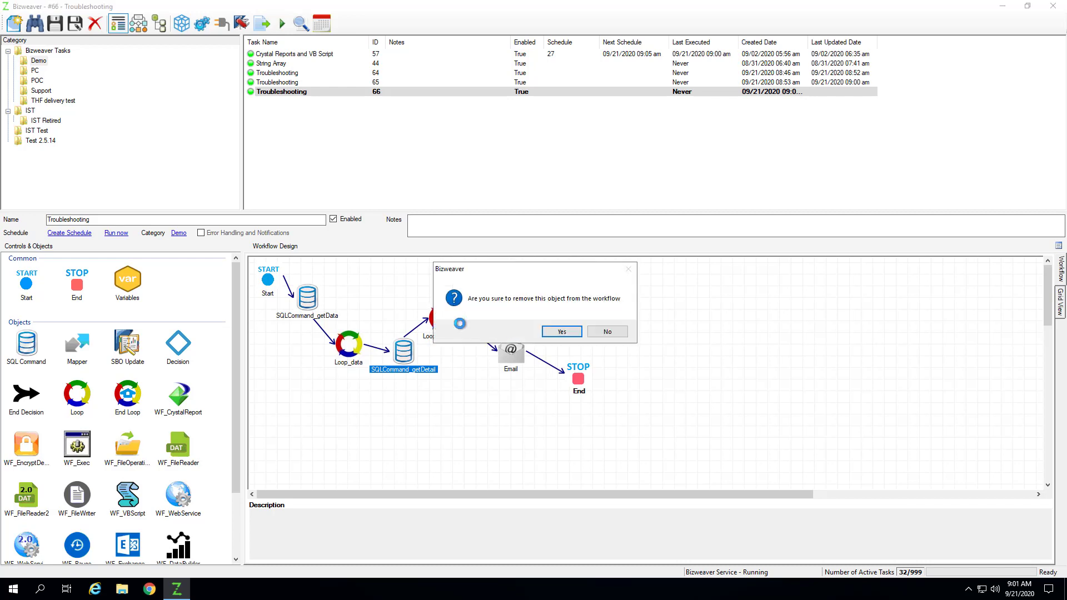
left_click(560, 331)
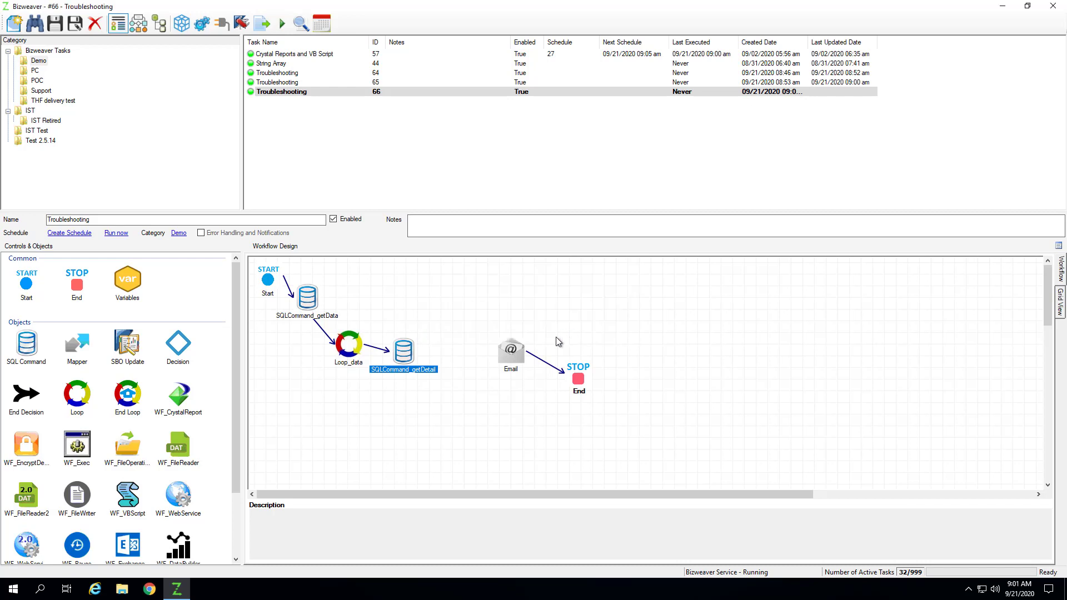
Save the modified Troubleshooting task and move the save log so the workflow can be compared with it.
left_click(54, 23)
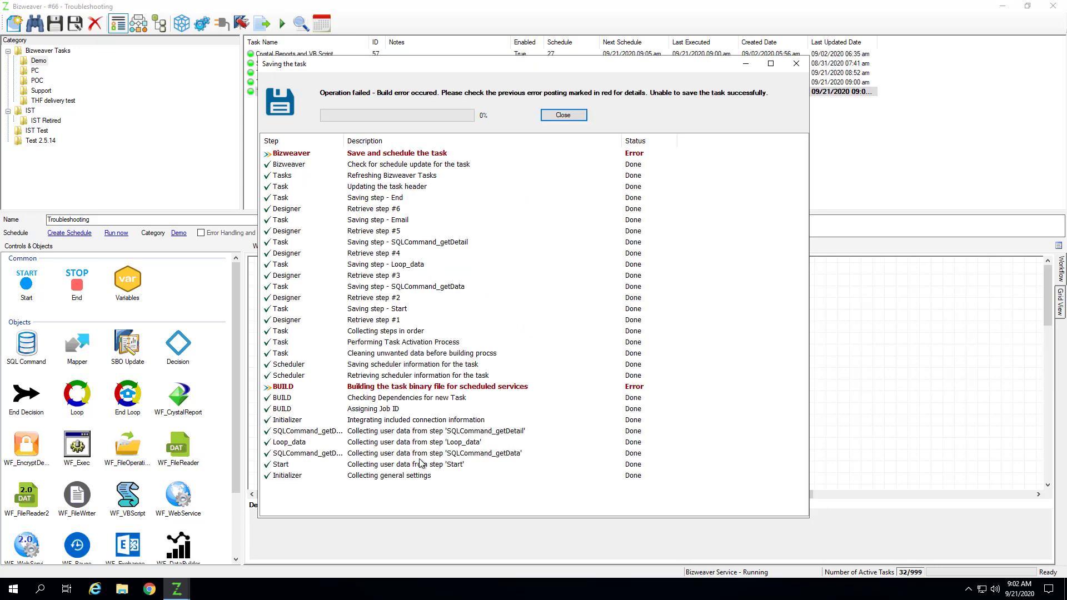
left_click_drag(402, 74, 743, 95)
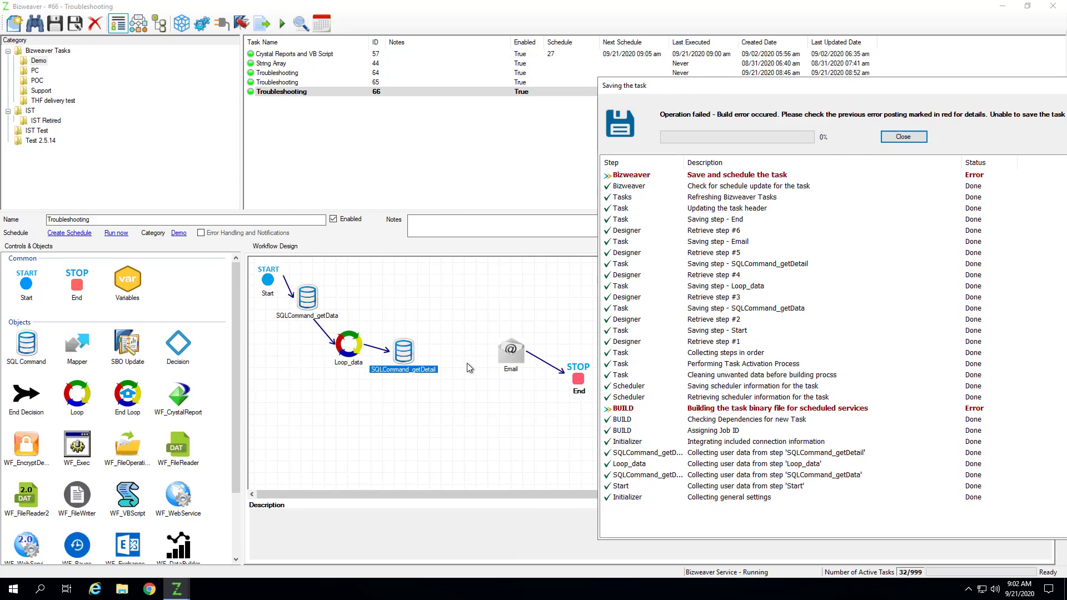
left_click_drag(624, 79, 412, 54)
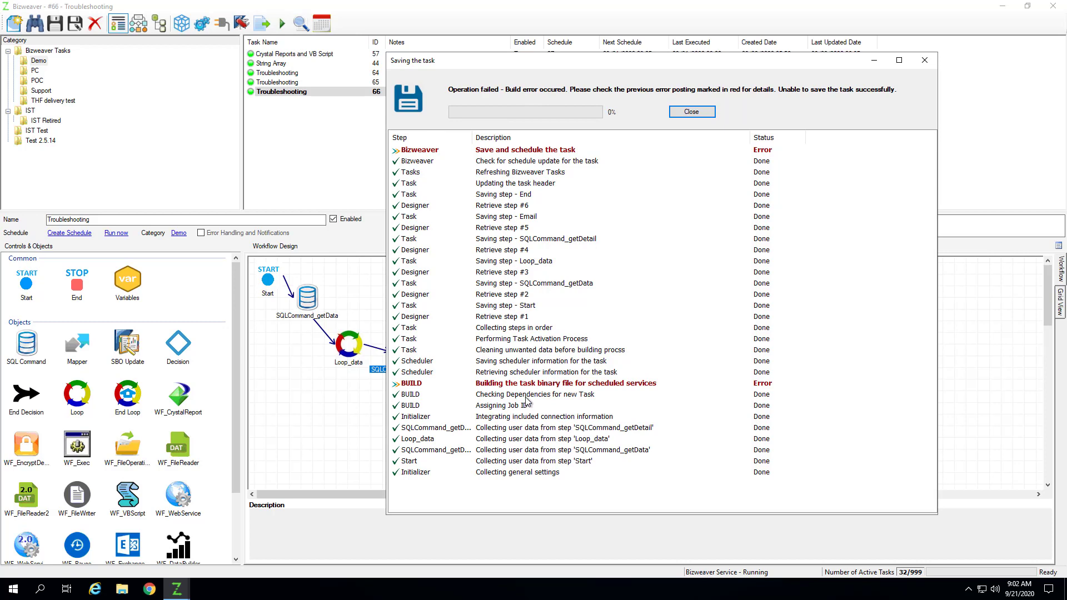
Read the details of the "Save and schedule the task" error and return to the save log.
double_click(488, 151)
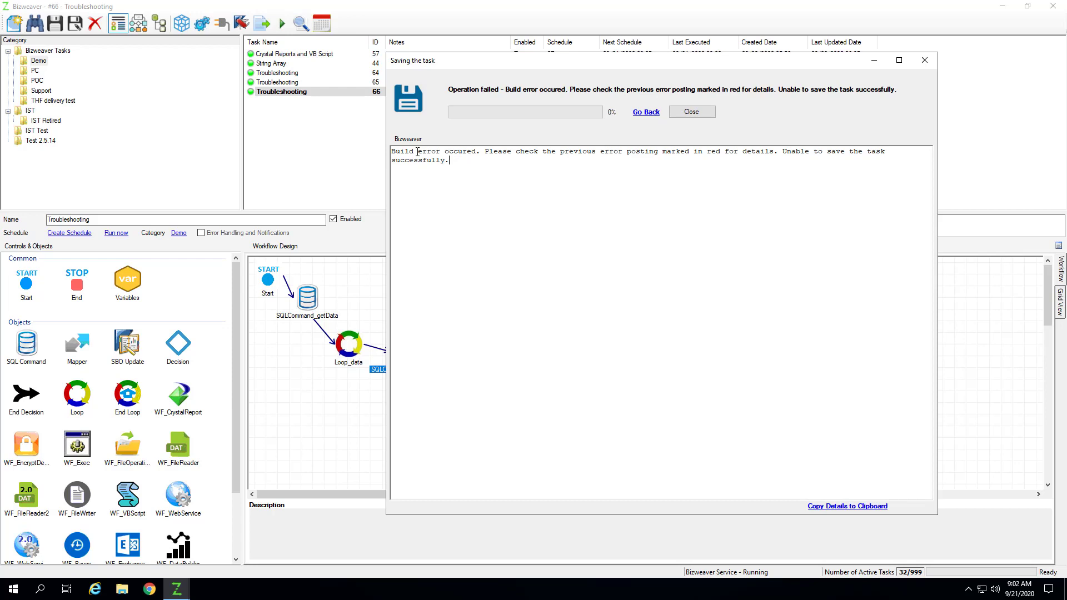
left_click_drag(459, 163, 386, 149)
left_click(528, 189)
left_click_drag(447, 161, 391, 150)
left_click(502, 185)
left_click(638, 113)
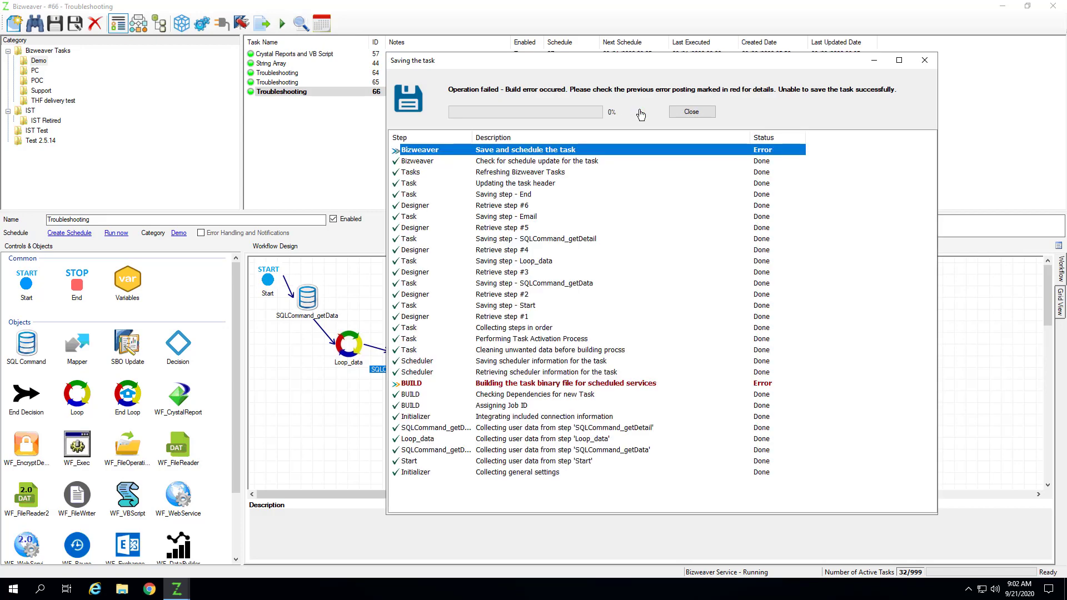
Examine the BUILD error details, highlighting the line that names the step, and return to the save log.
double_click(550, 387)
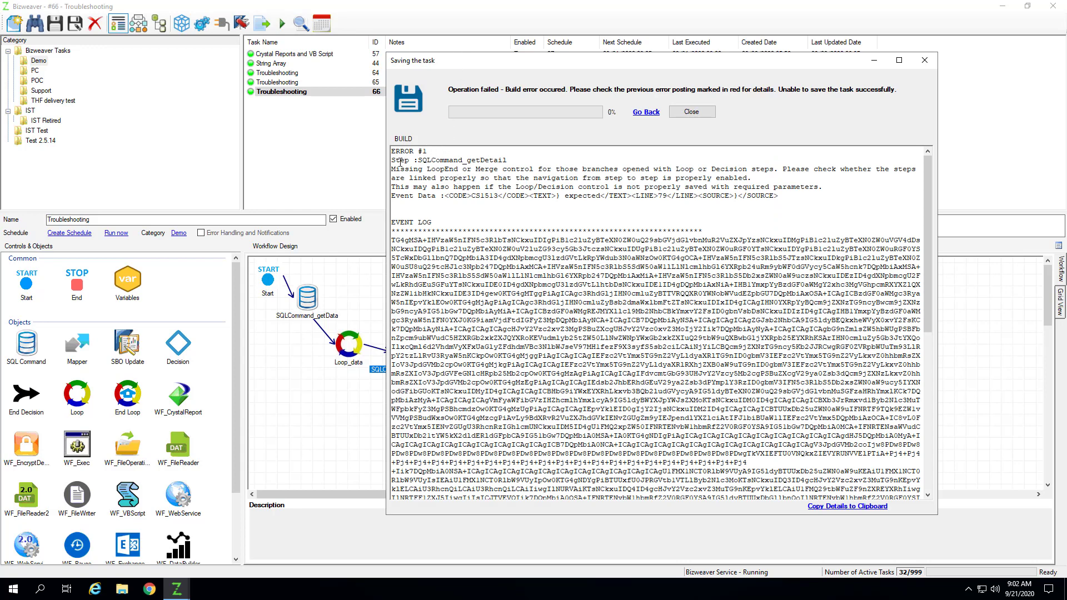
left_click_drag(392, 160, 517, 160)
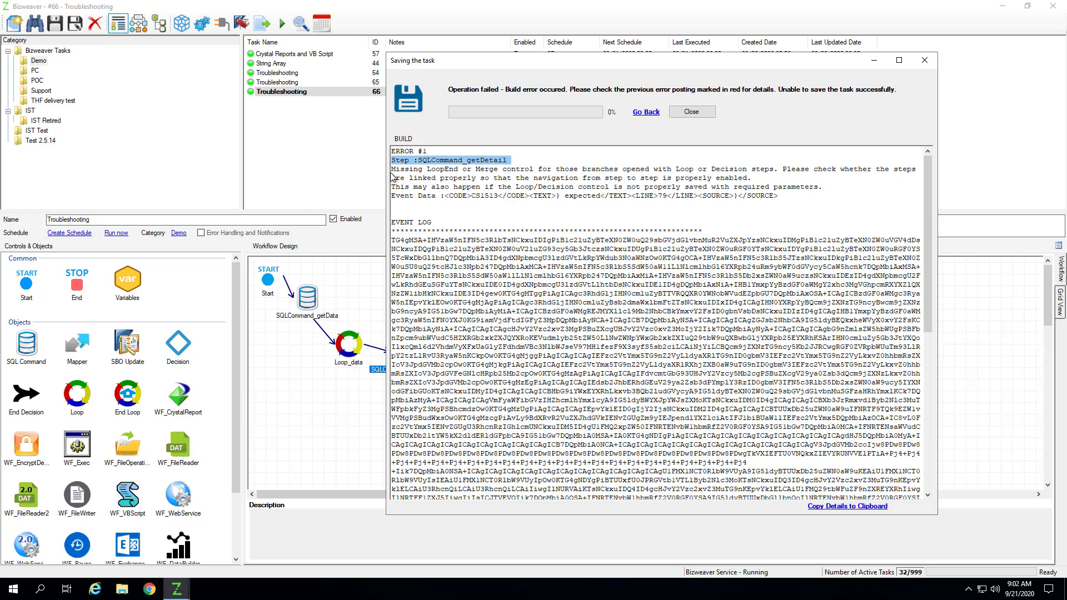
left_click_drag(503, 64, 678, 55)
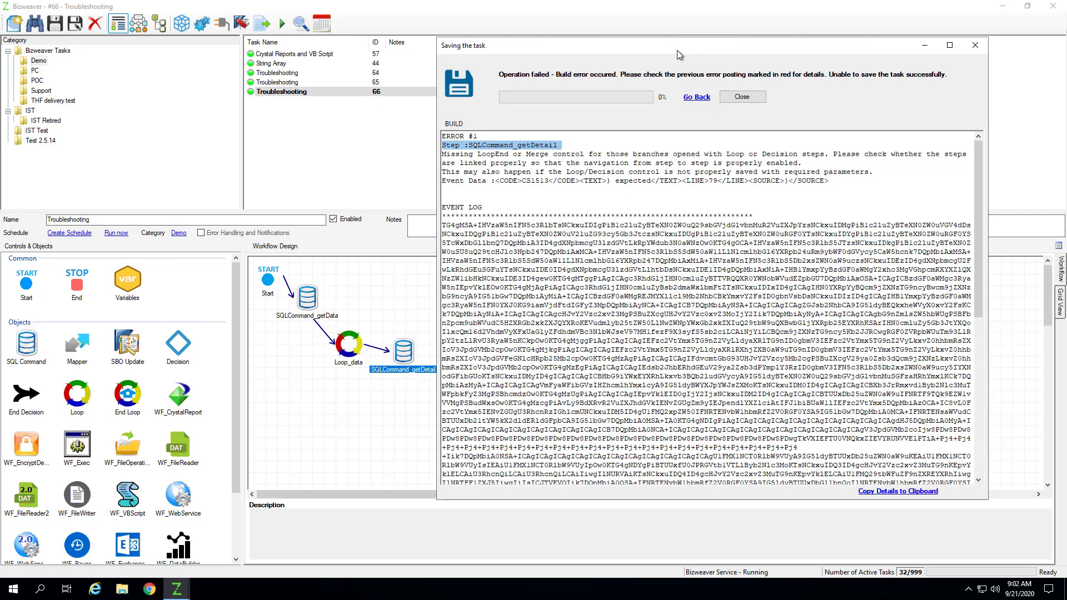
left_click(696, 98)
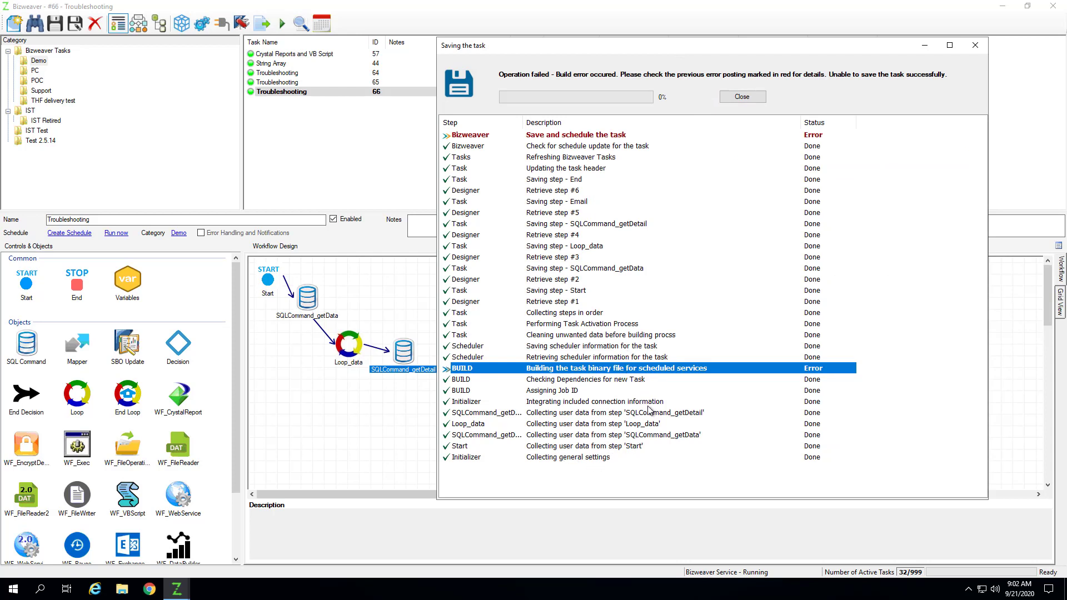
Trace the data collection entries in the save log from Start up to the Initializer against the workflow, and close the log.
left_click(622, 447)
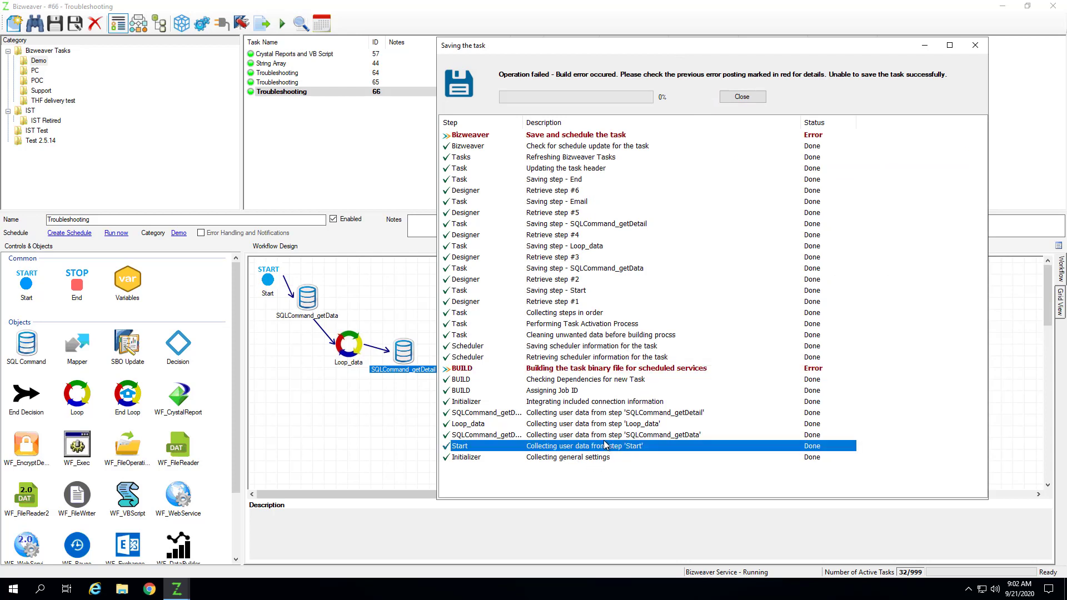
left_click(636, 435)
left_click(625, 425)
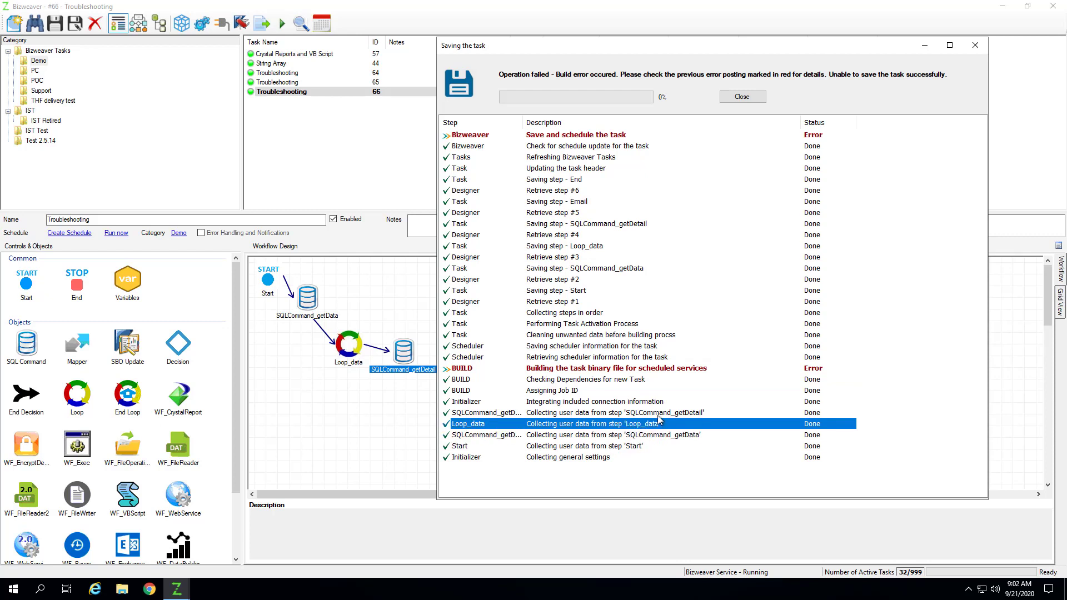
left_click(623, 414)
left_click(596, 403)
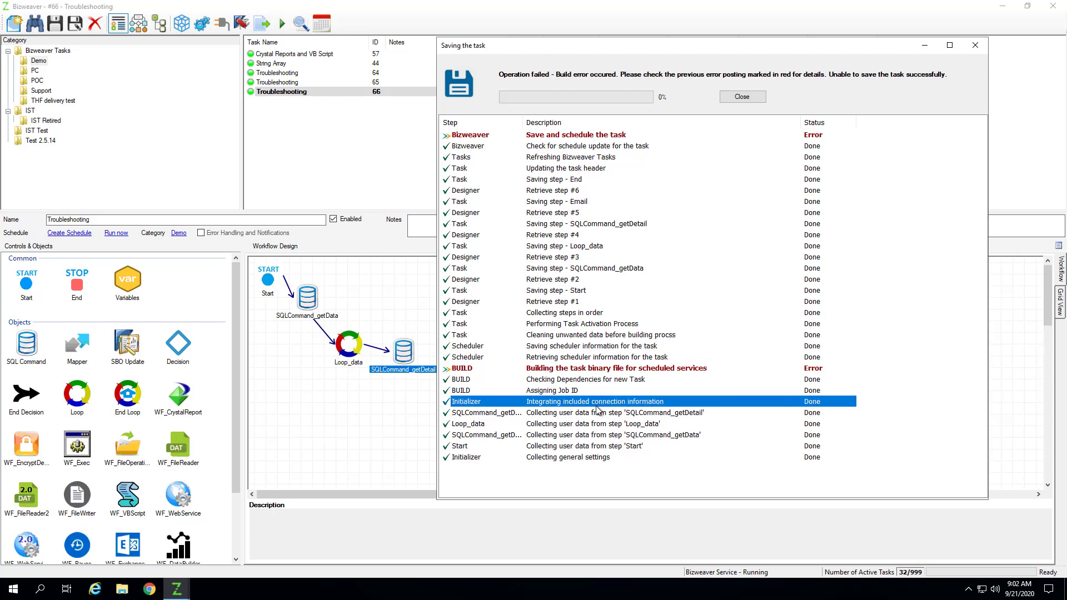
left_click_drag(562, 48, 624, 42)
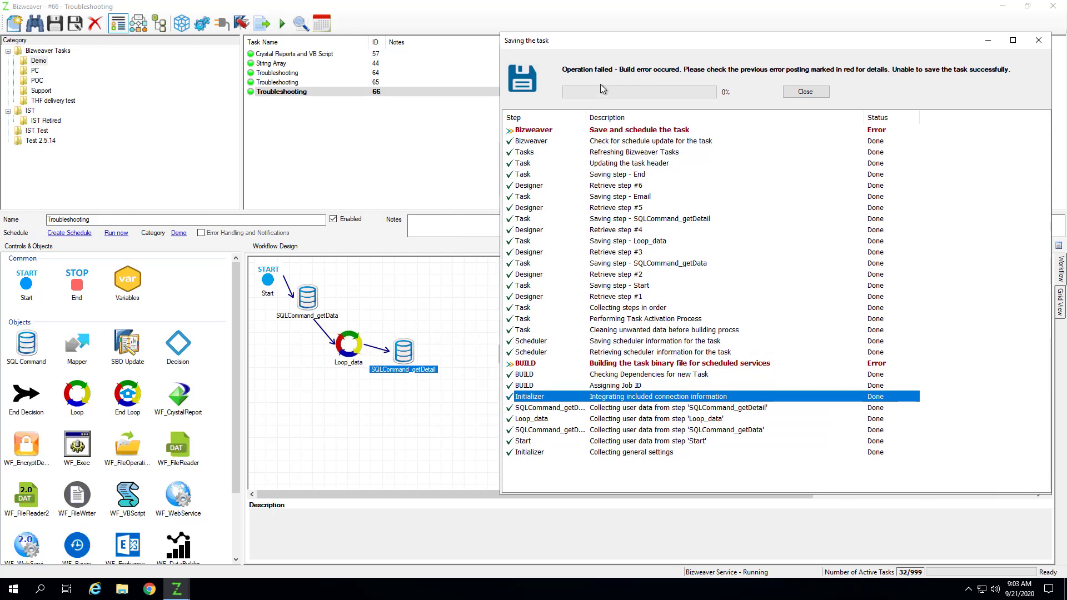
mouse_move(703, 43)
left_mouse_down()
mouse_move(792, 17)
mouse_move(707, 38)
left_mouse_up()
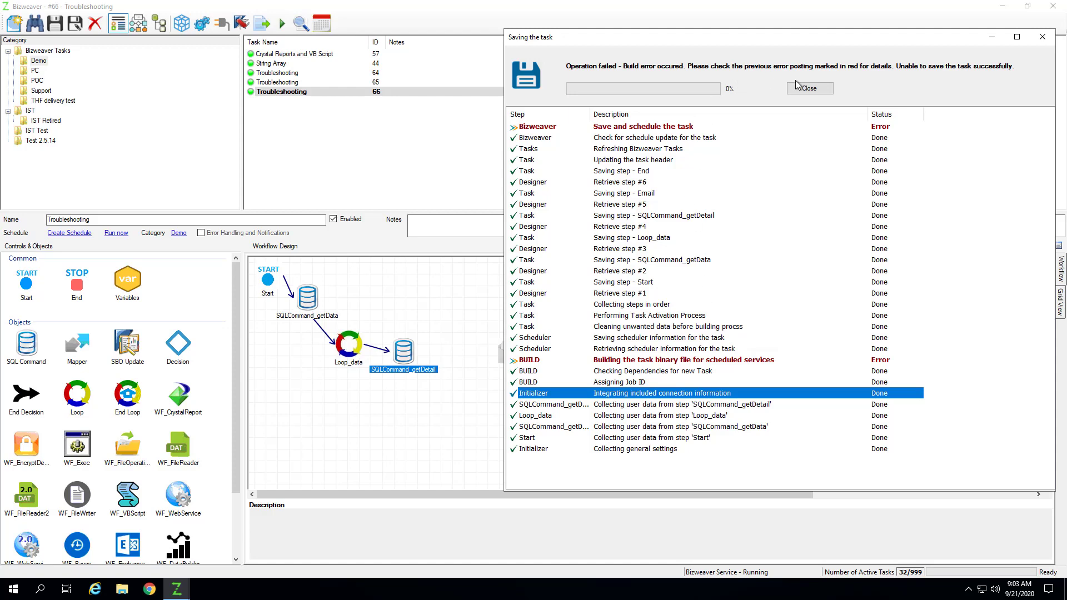
left_click(819, 90)
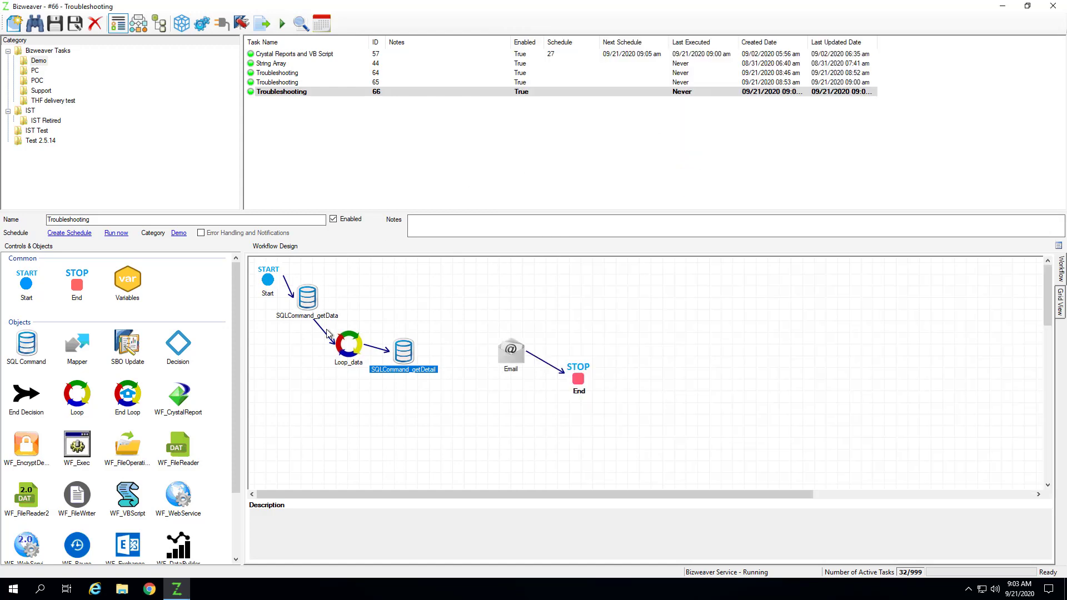
Add an End Loop object named LoopEnd_data above the Email step and link SQLCommand_getDetail to it.
right_click(403, 351)
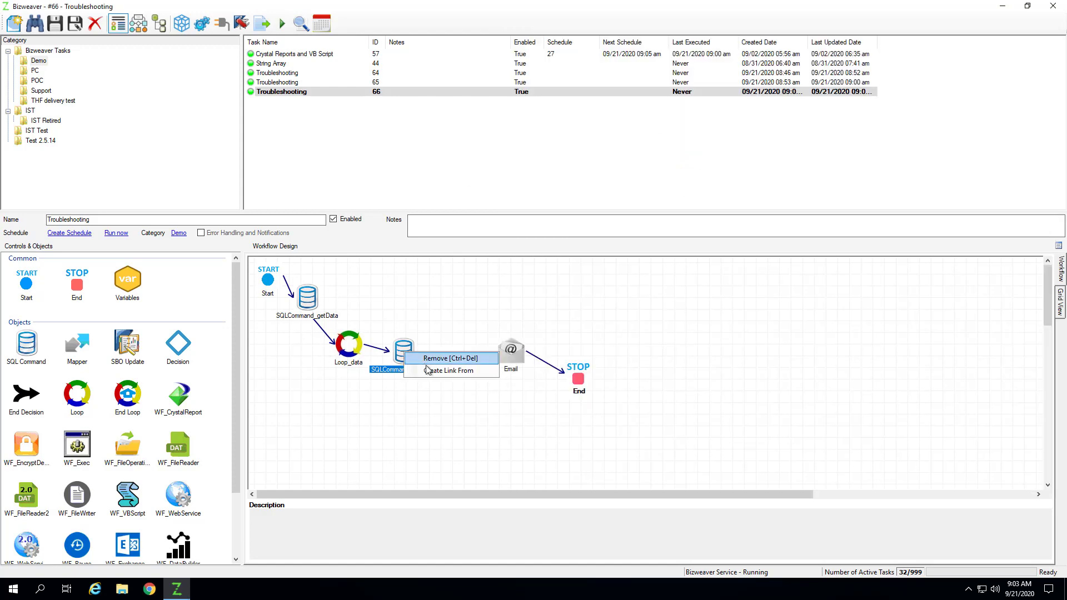
left_click(429, 373)
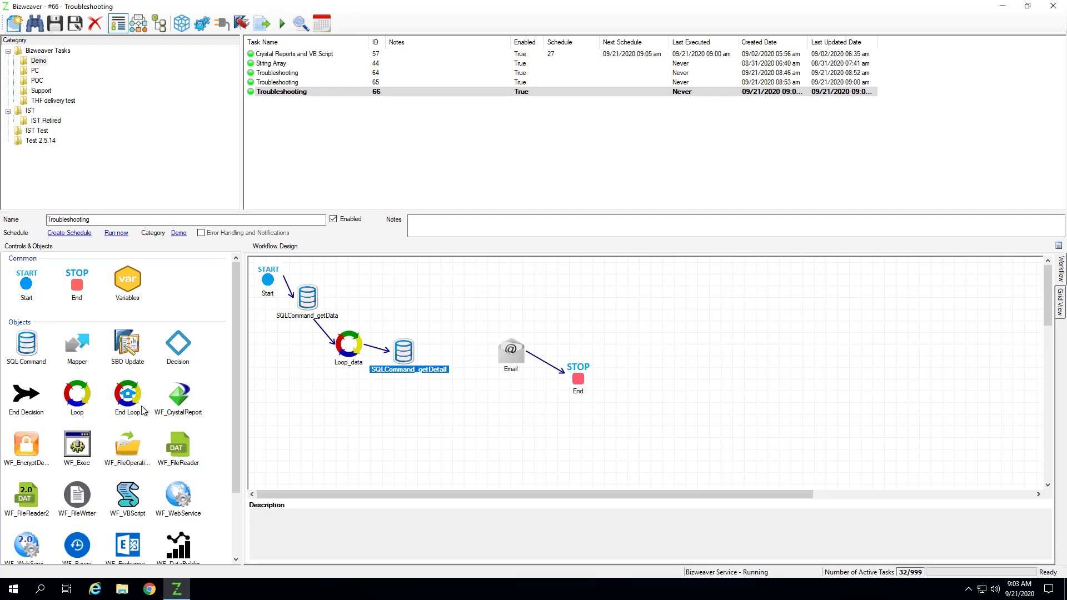
left_click_drag(140, 395, 443, 303)
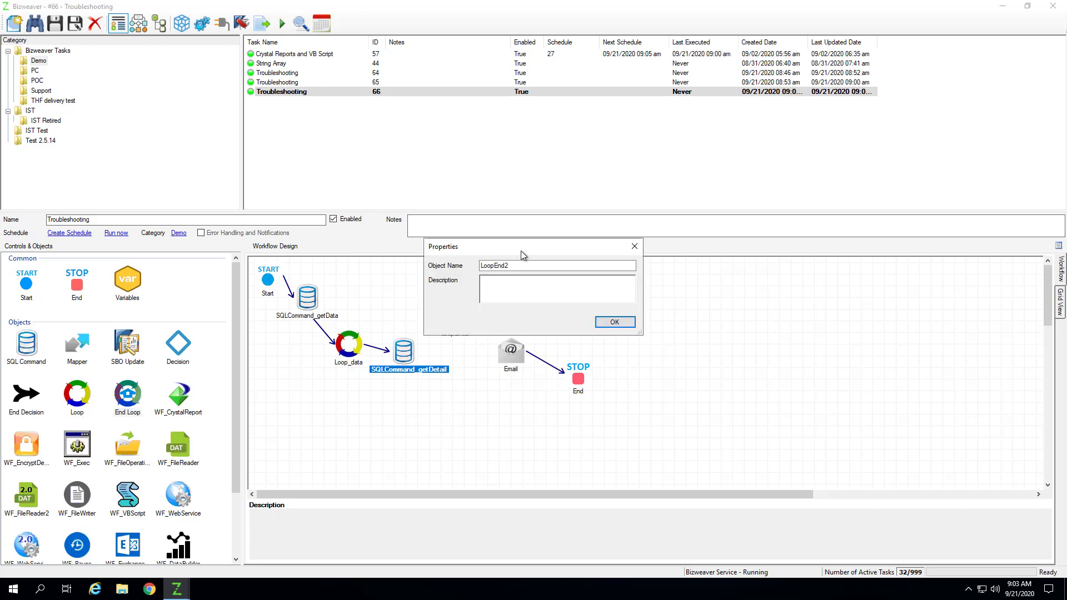
left_click(535, 263)
type("_data")
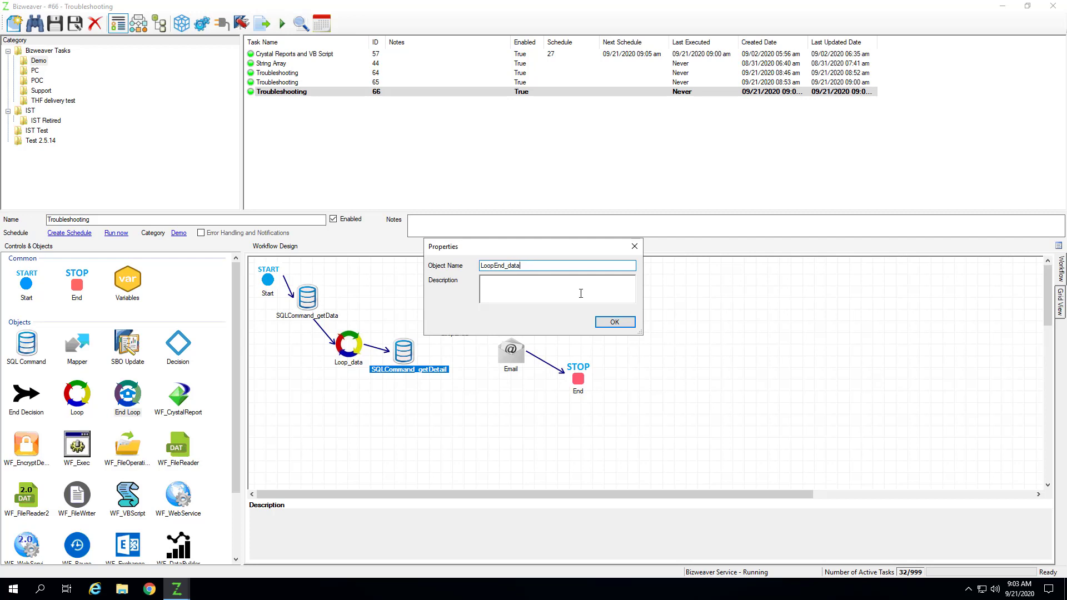
left_click(613, 322)
left_click(466, 306)
left_click_drag(463, 304, 460, 291)
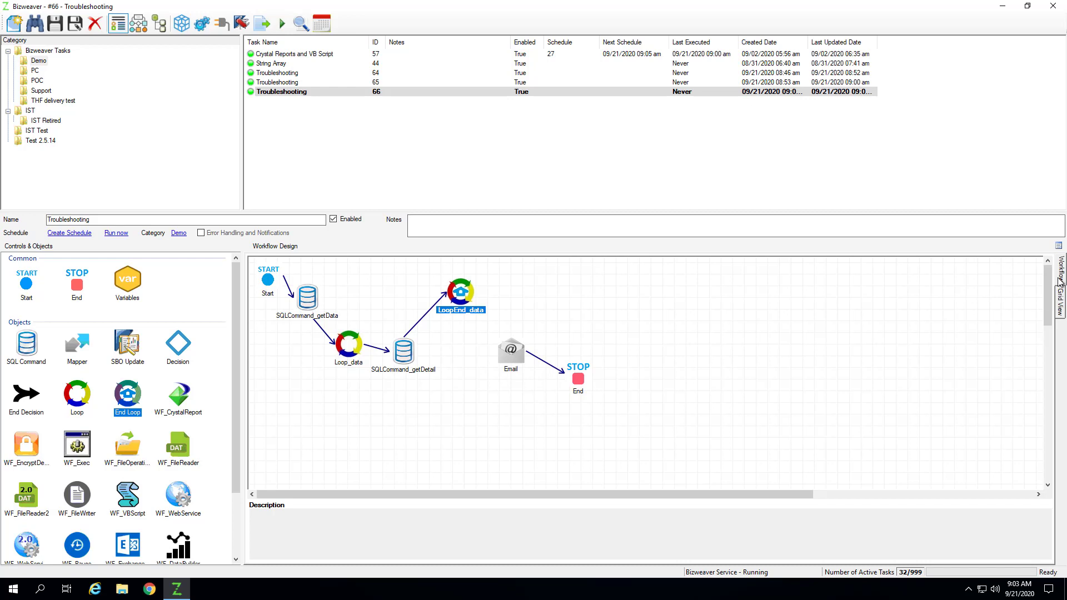
Check the linked step sequence from Start to LoopEnd_data in the workflow's grid view.
left_click(1058, 303)
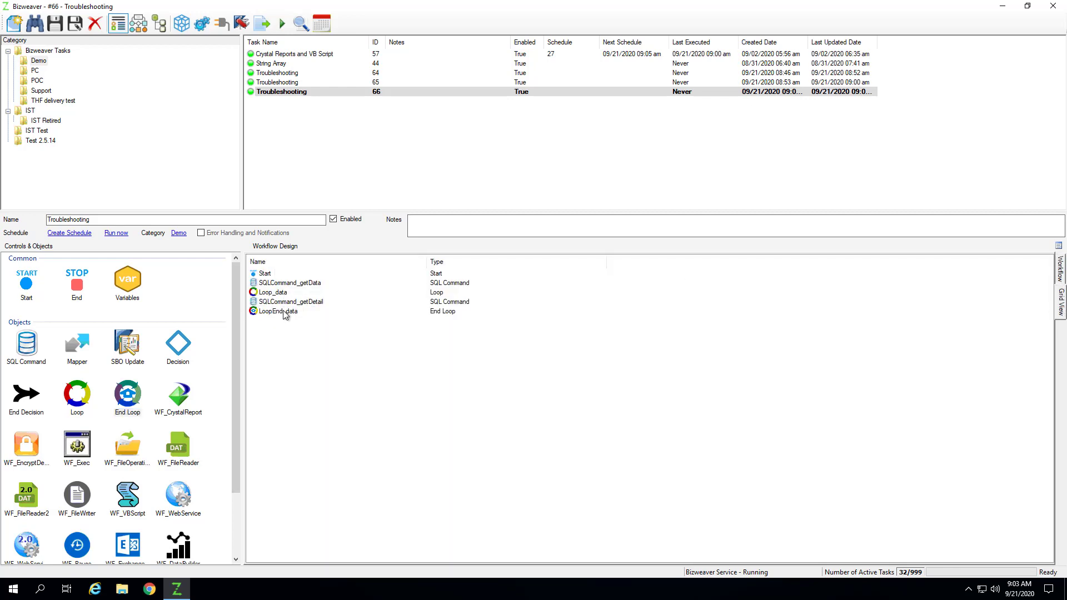
left_click(273, 276)
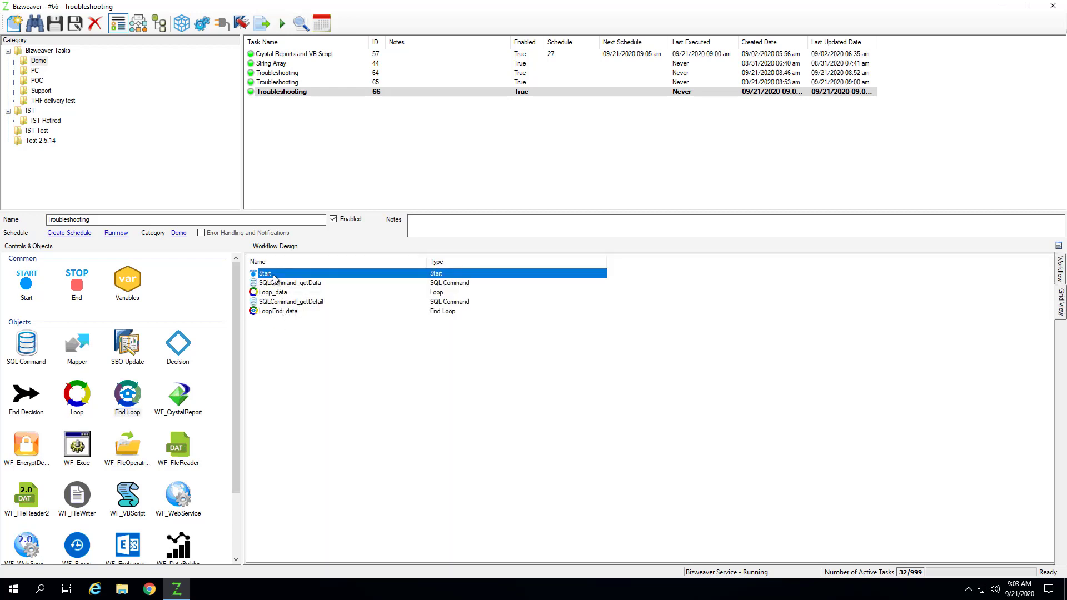
left_click(287, 312)
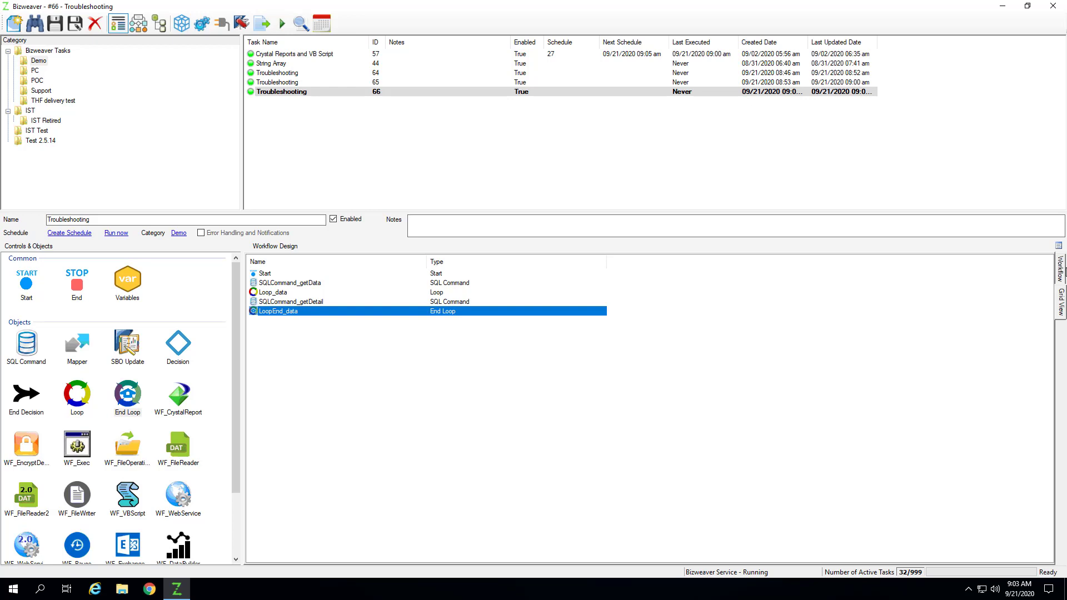
Return to the workflow diagram, position the Email step at the tip of the arrow from LoopEnd_data, and run the task.
left_click(1058, 271)
left_click_drag(510, 351, 525, 358)
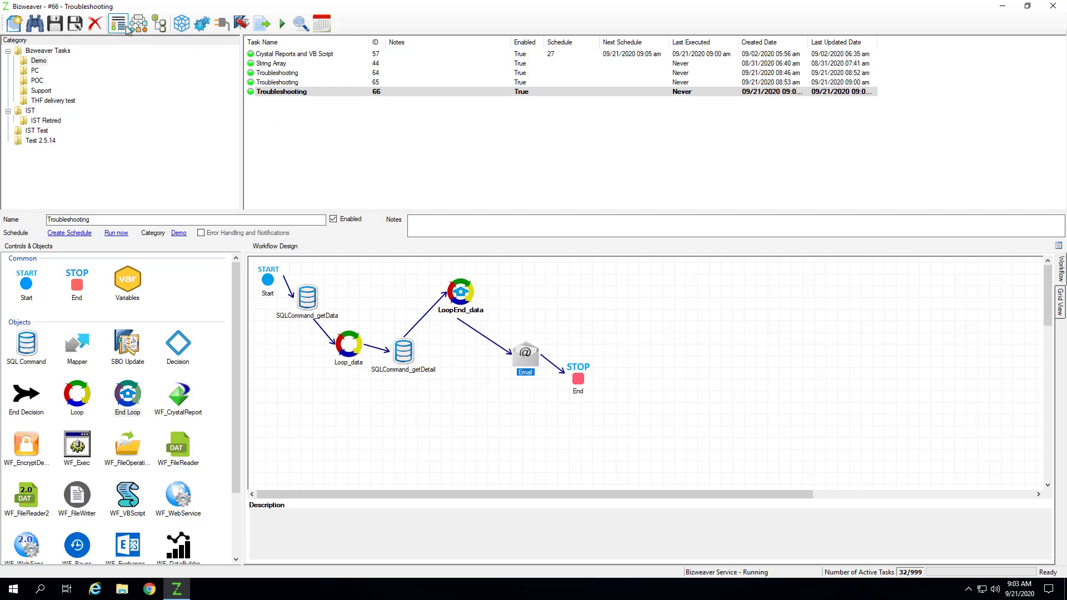
left_click(283, 25)
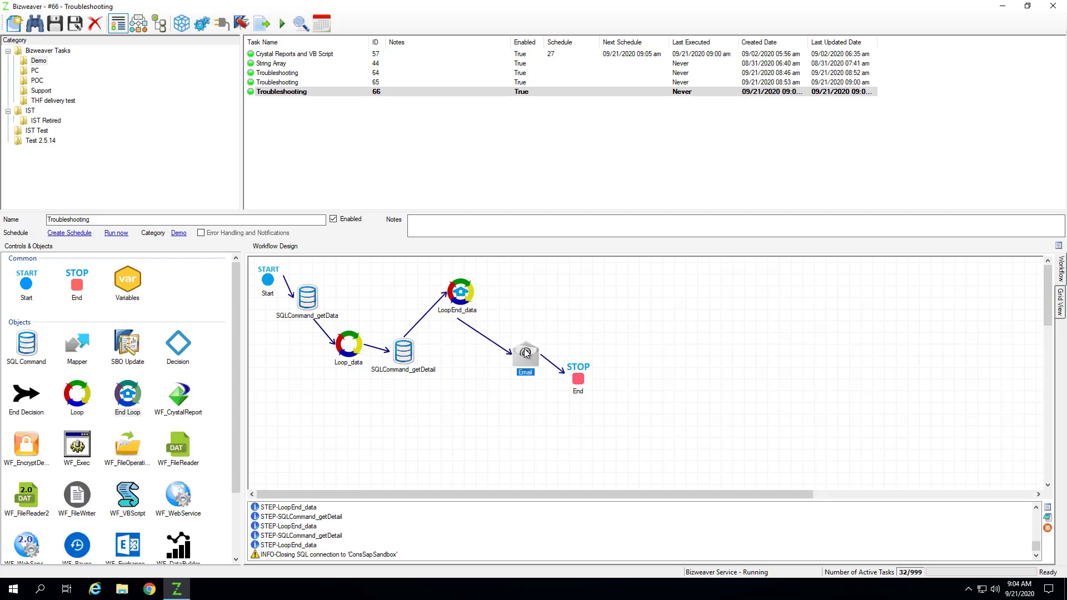
Move LoopEnd_data slightly down to test its arrow to Email, and check the linked step sequence in grid view.
left_click_drag(458, 296, 451, 314)
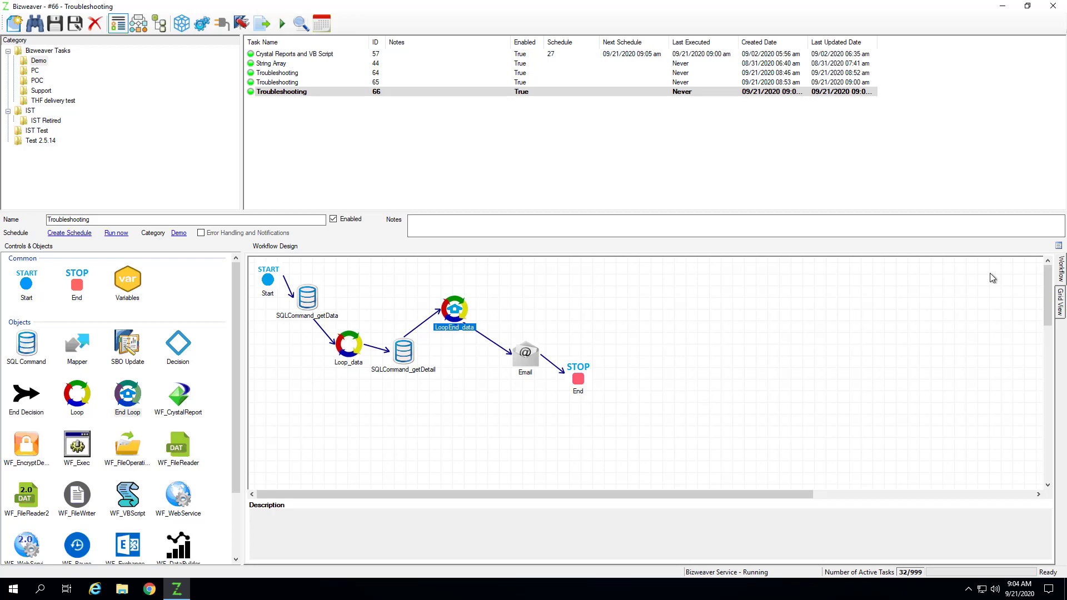
left_click(1059, 306)
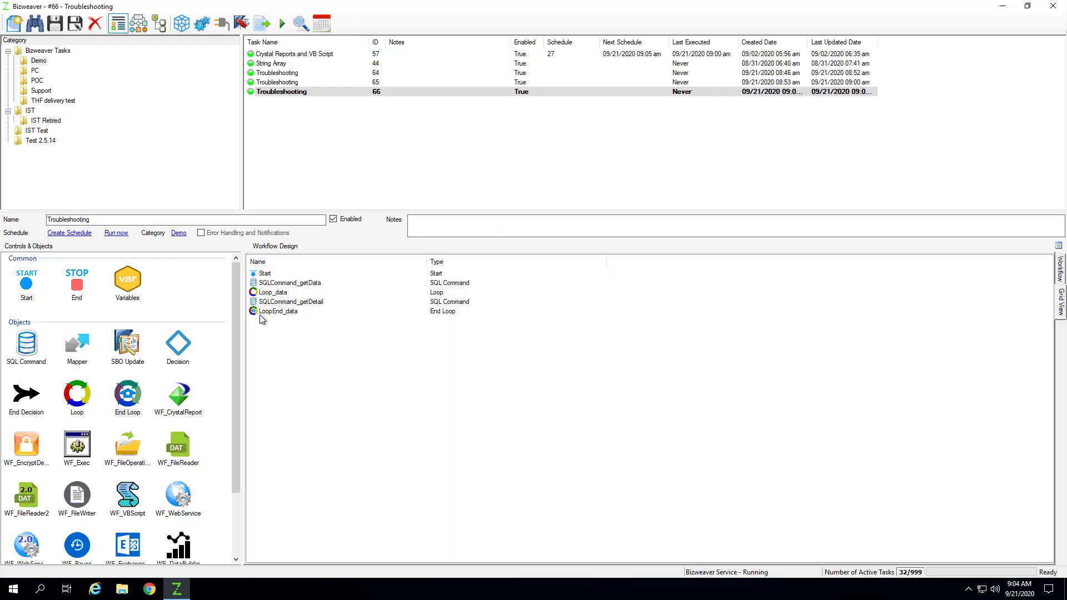
Attach the link from LoopEnd_data to Email in the diagram and verify the step sequence through to End in grid view.
left_click(1060, 270)
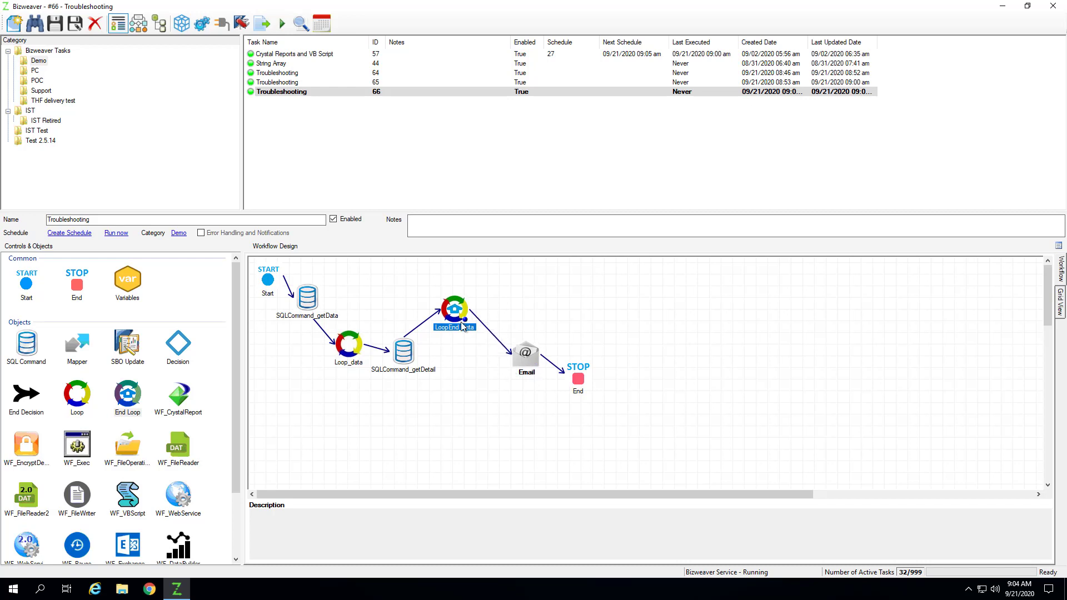
left_click(1060, 300)
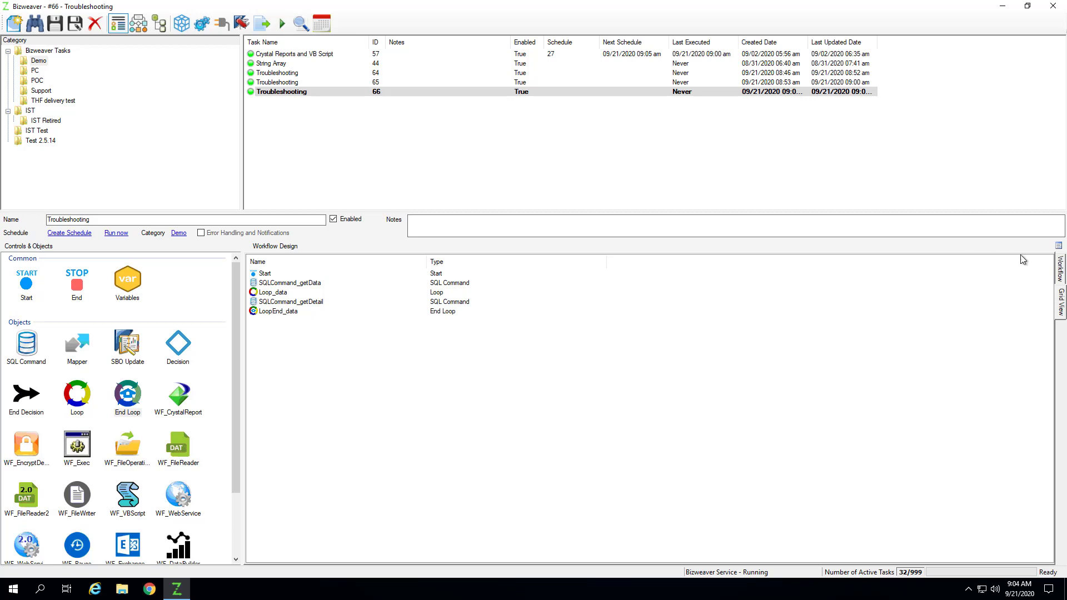
left_click(1057, 265)
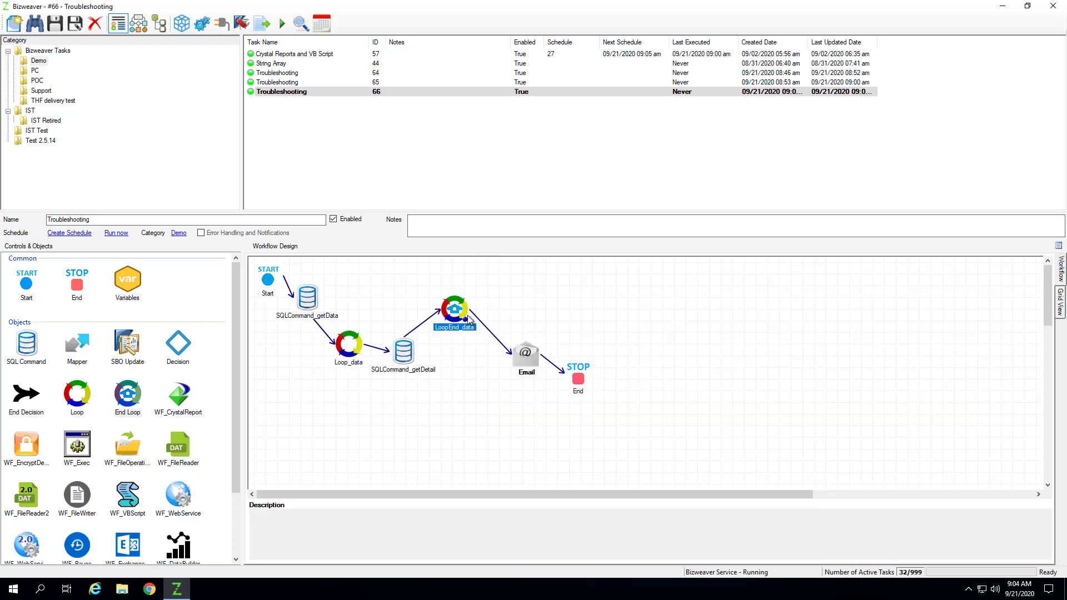
left_click(1059, 300)
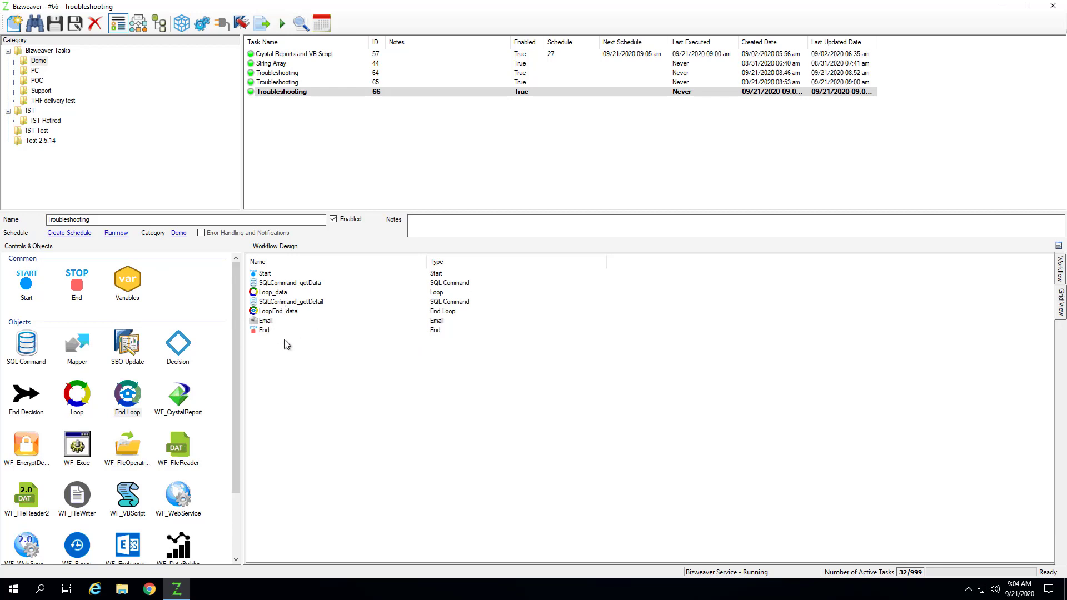
left_click(1061, 271)
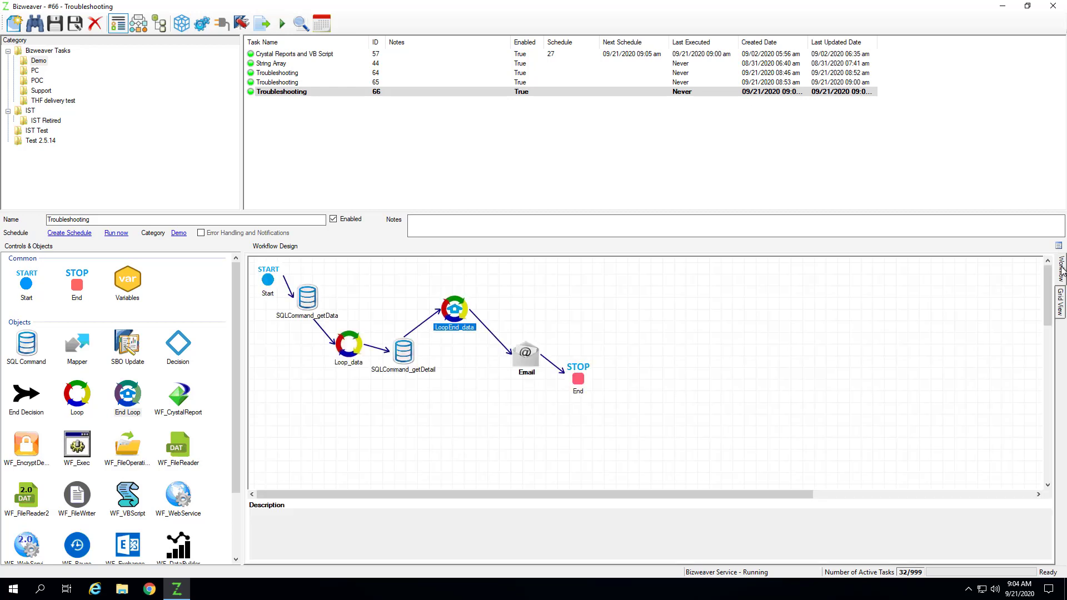